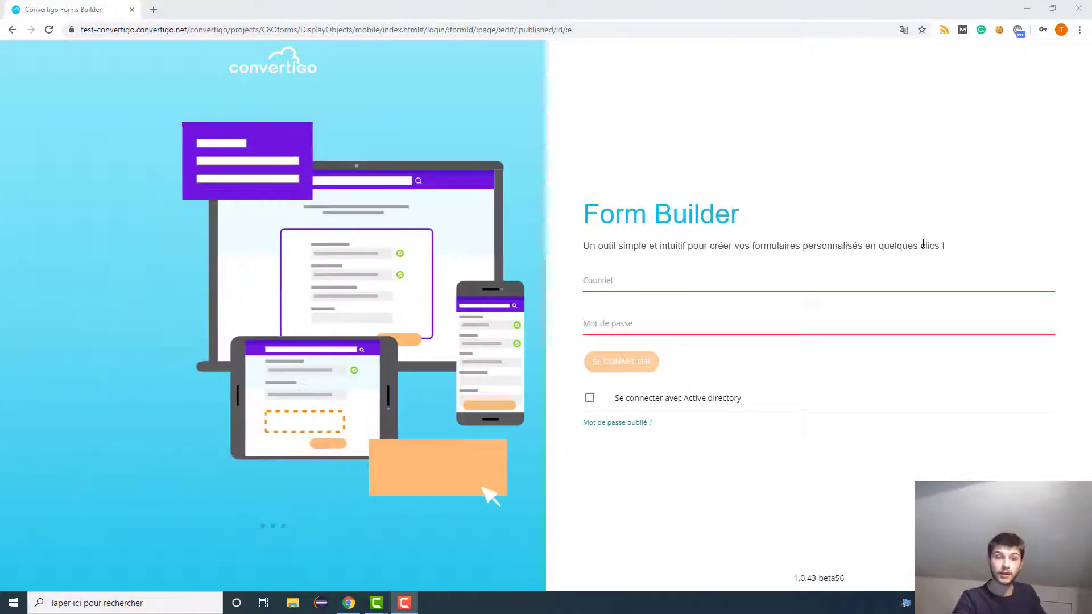
- Autofill the login email and password from the saved account, leaving Active directory login unchecked
click(575, 396)
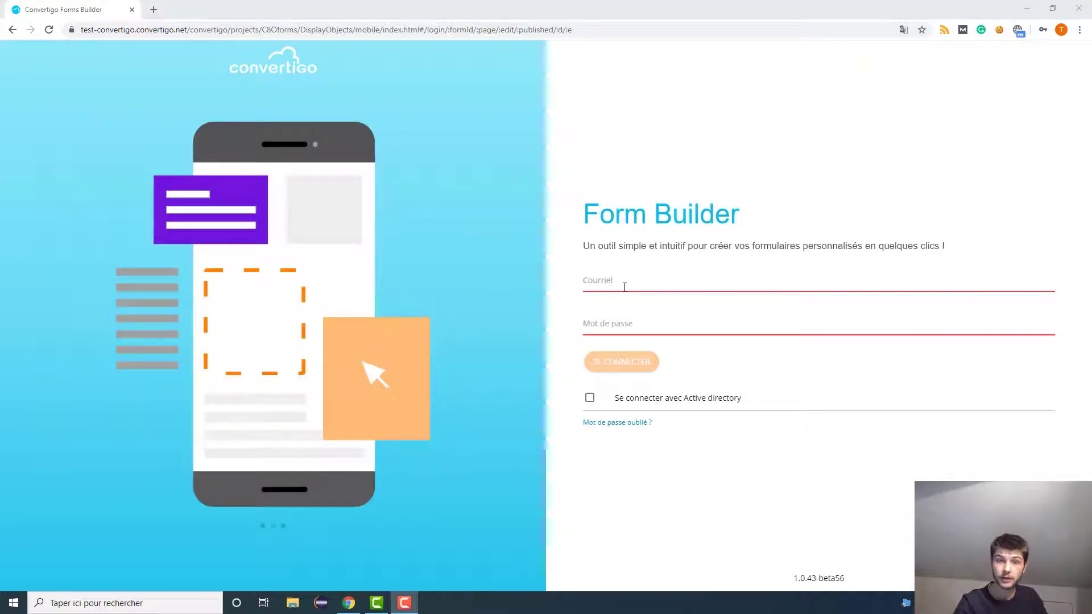
click(624, 287)
click(865, 317)
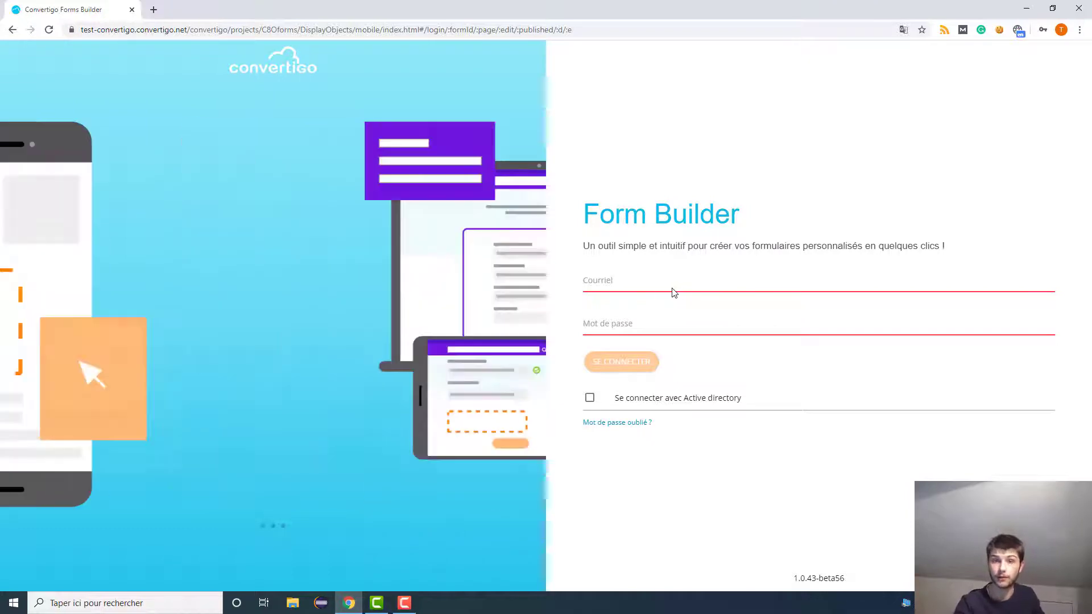
click(677, 285)
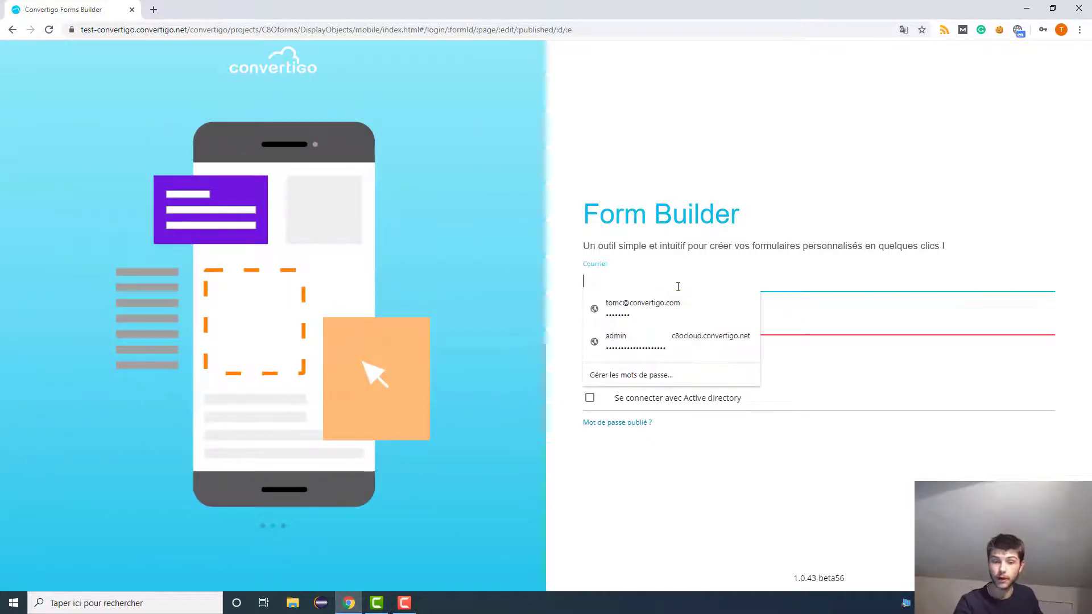
click(680, 301)
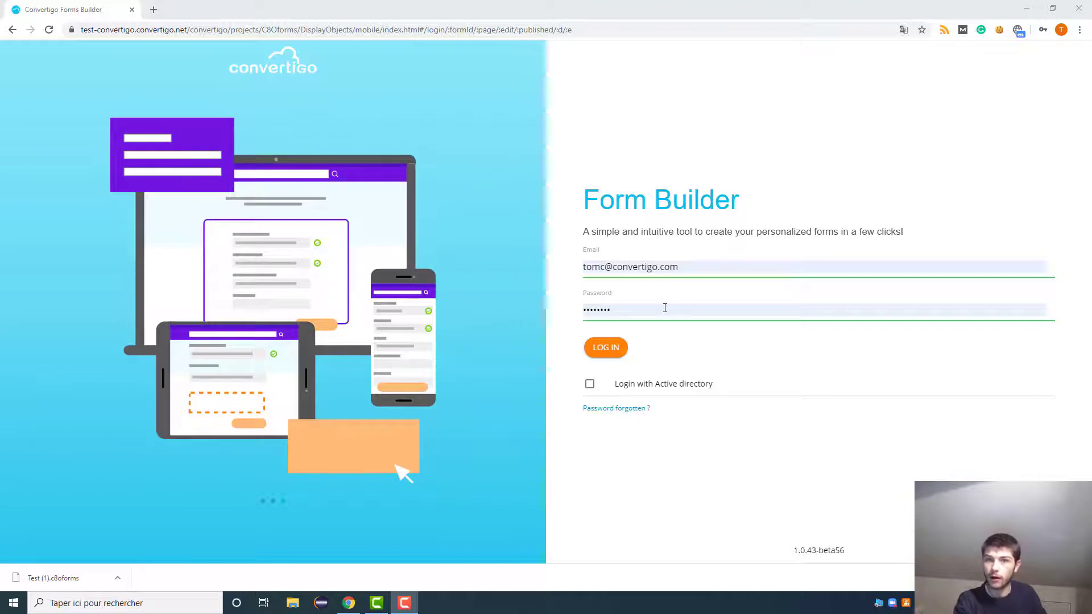
click(653, 392)
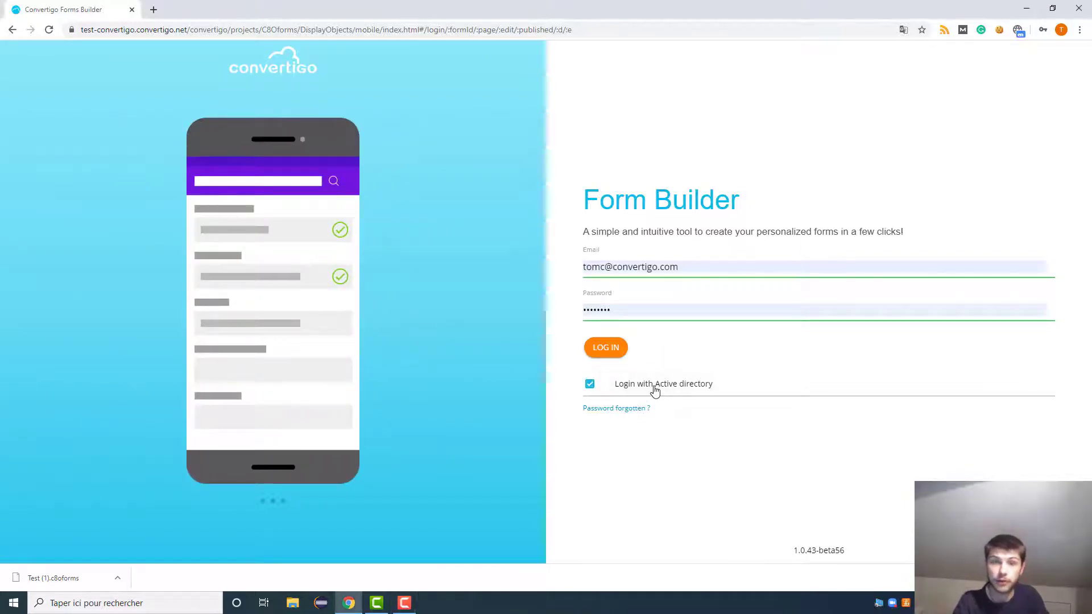
click(654, 385)
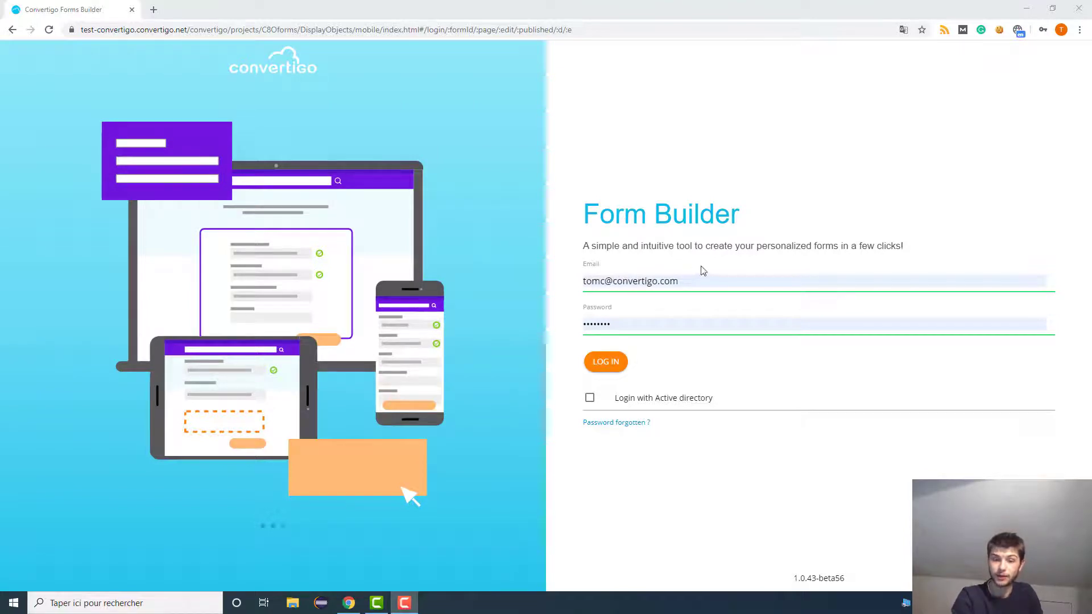
- Log in and view the three published forms as large grid thumbnails
click(605, 363)
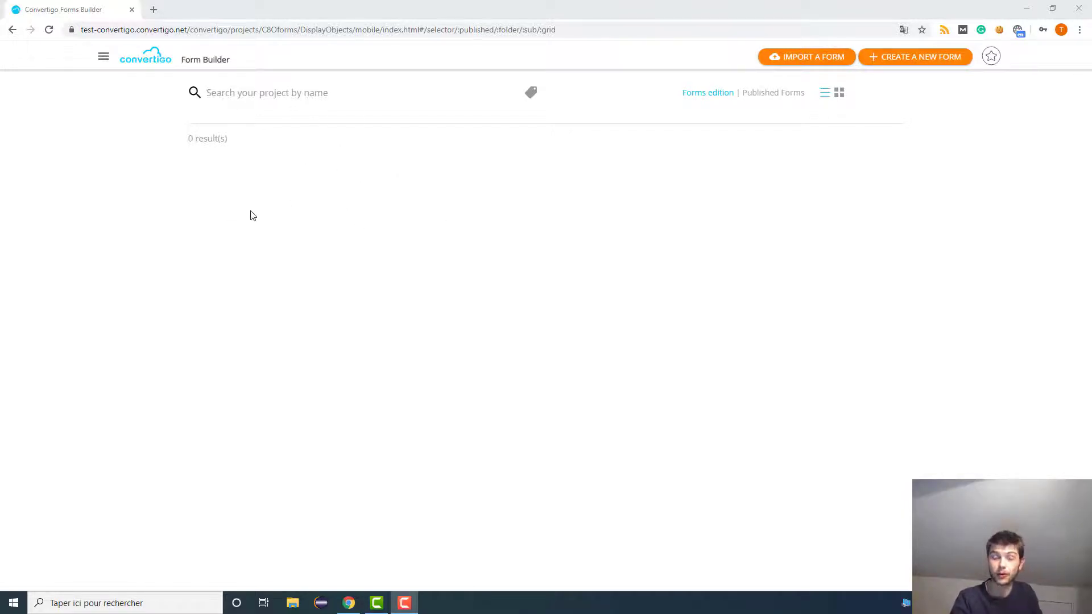
click(758, 96)
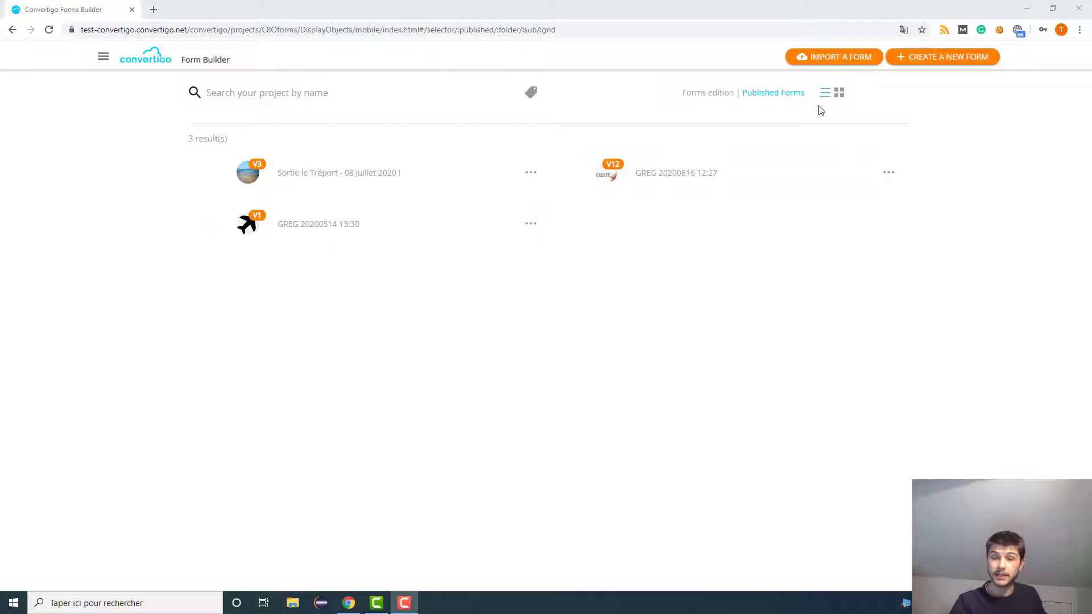
click(841, 94)
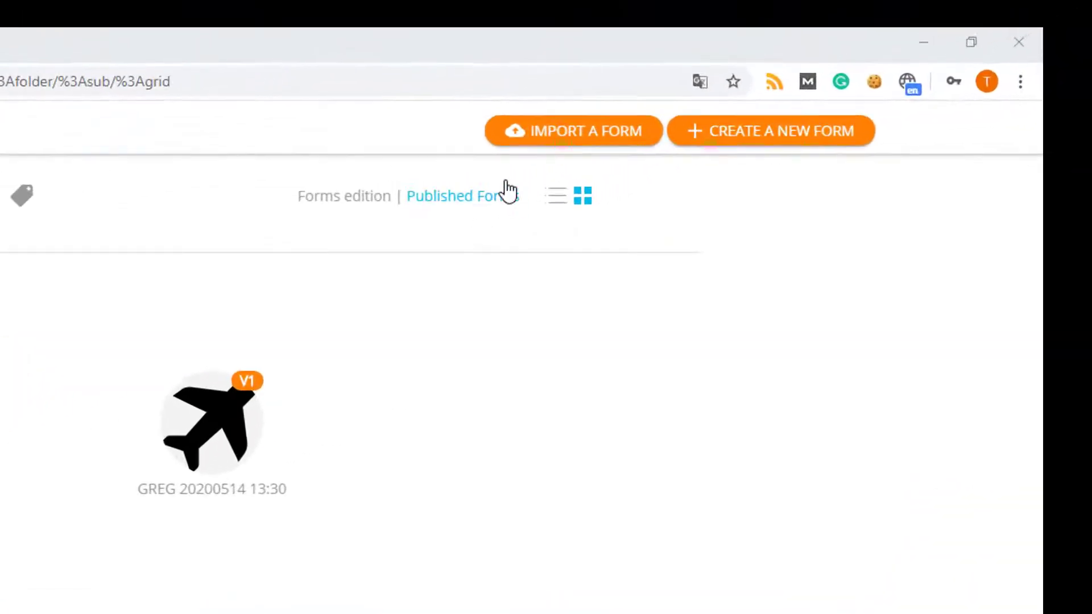
- Create a new form named Test, then go back to the forms home page
click(765, 136)
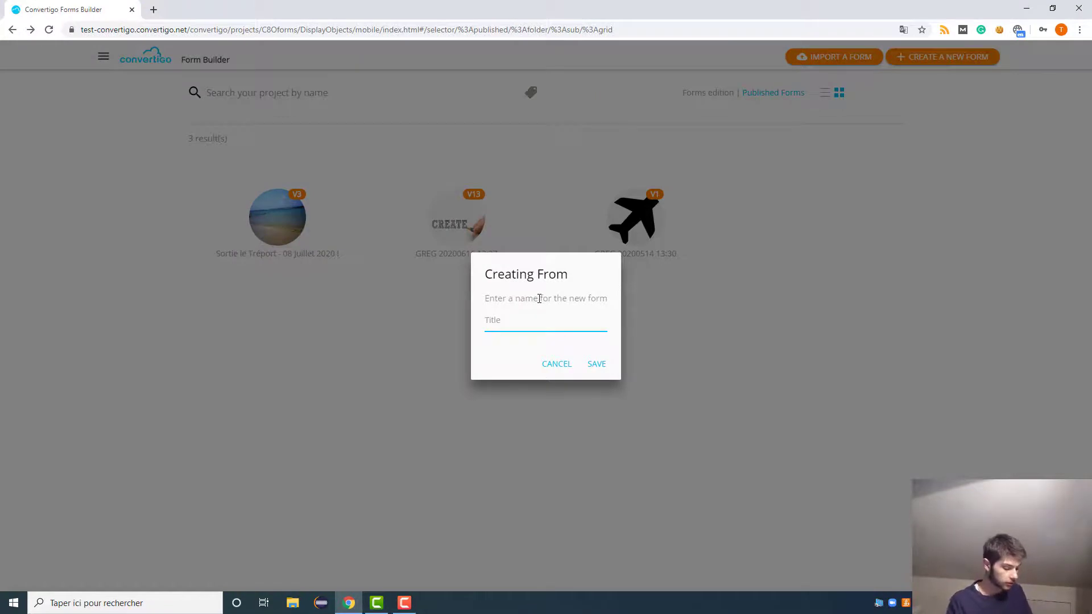
key(Return)
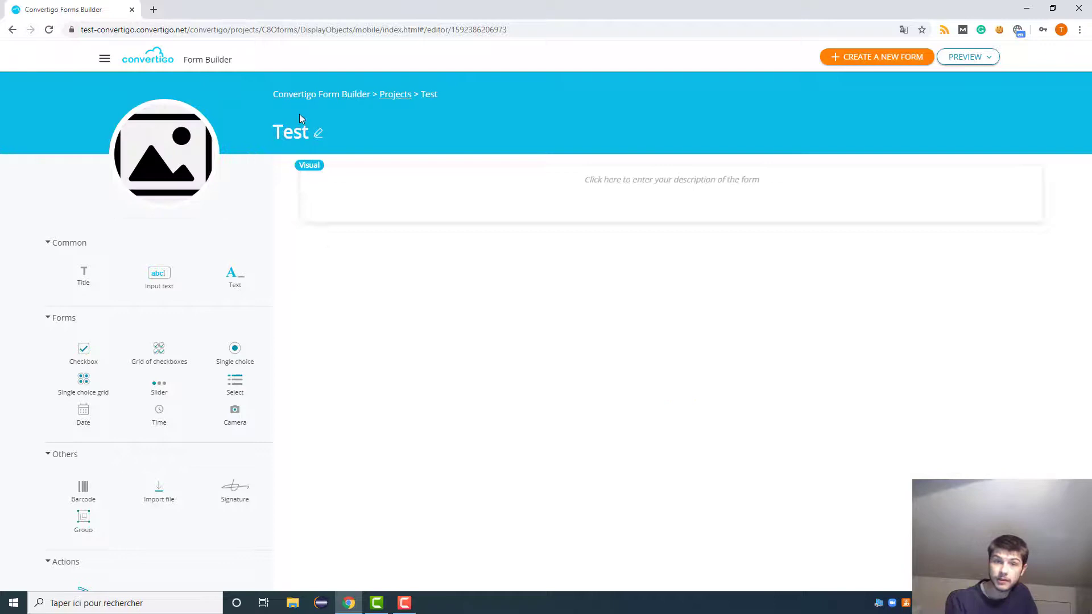
click(112, 61)
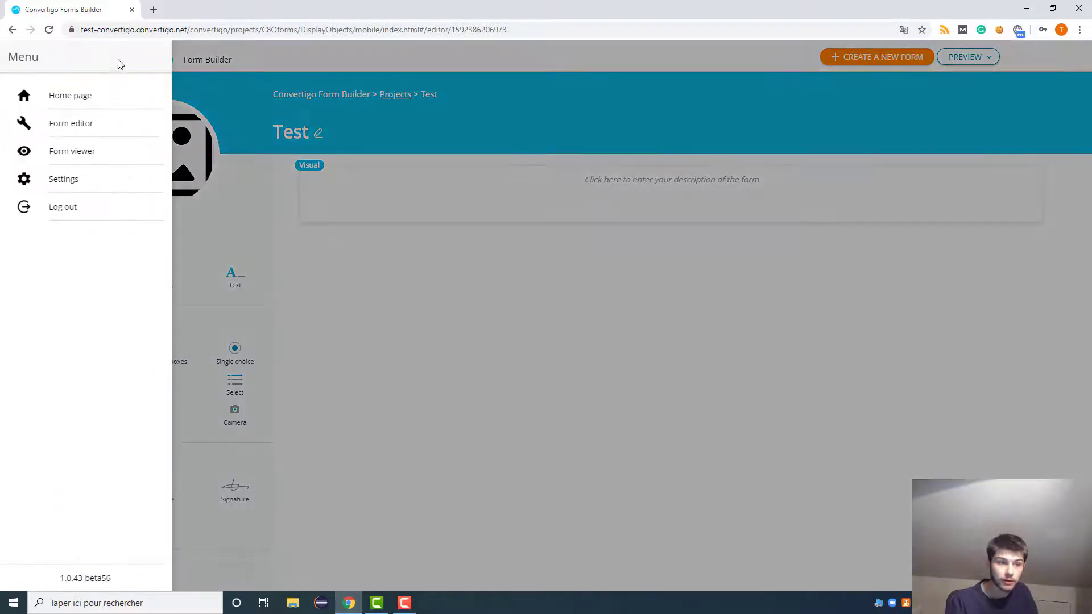
click(91, 96)
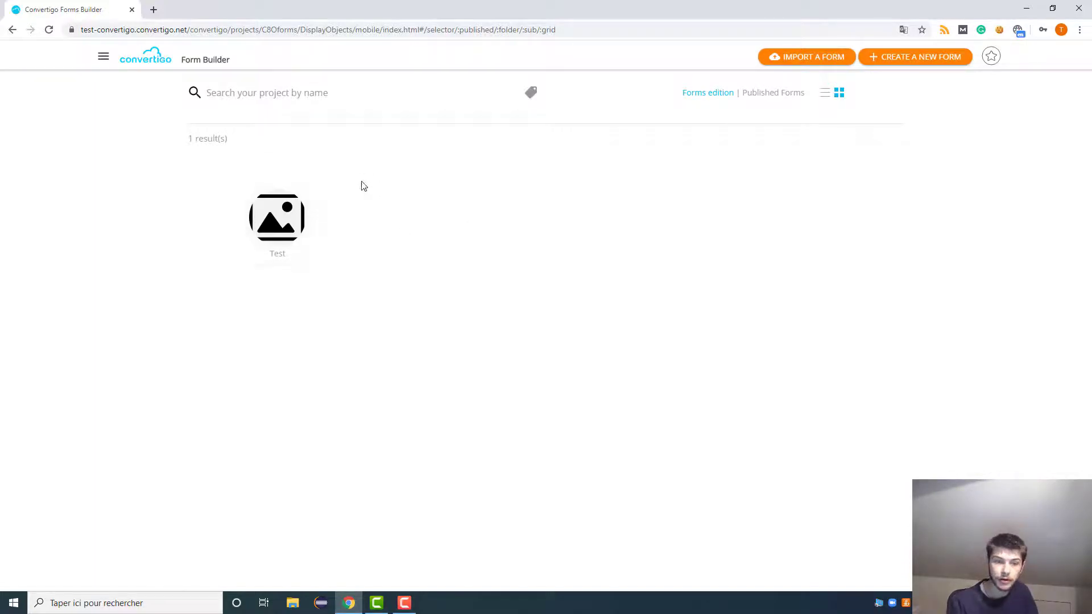
- Open the Test form for editing, then return to the forms home page
click(341, 182)
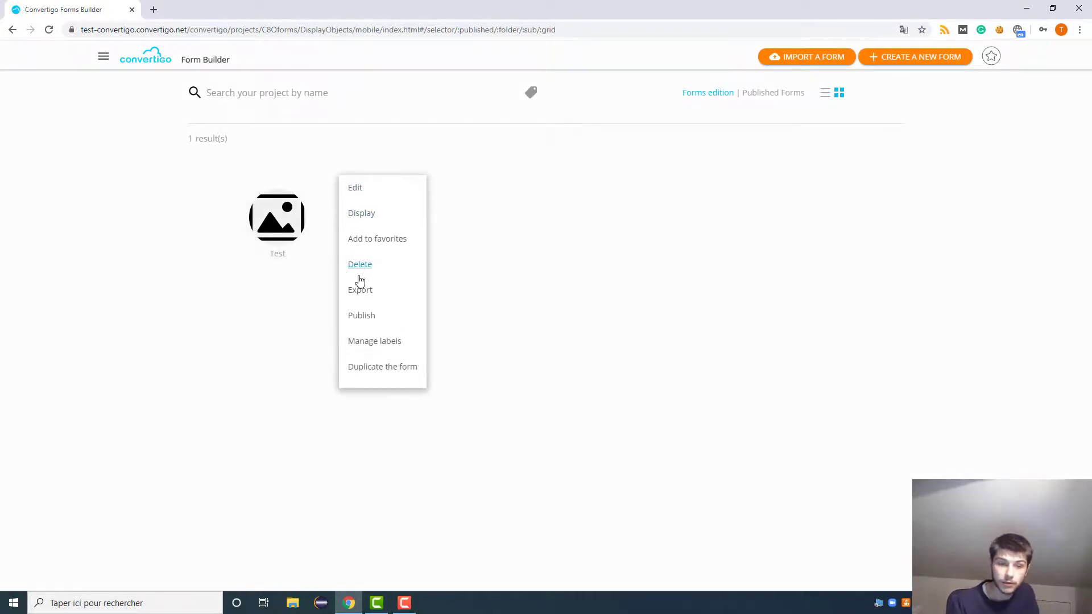
click(350, 200)
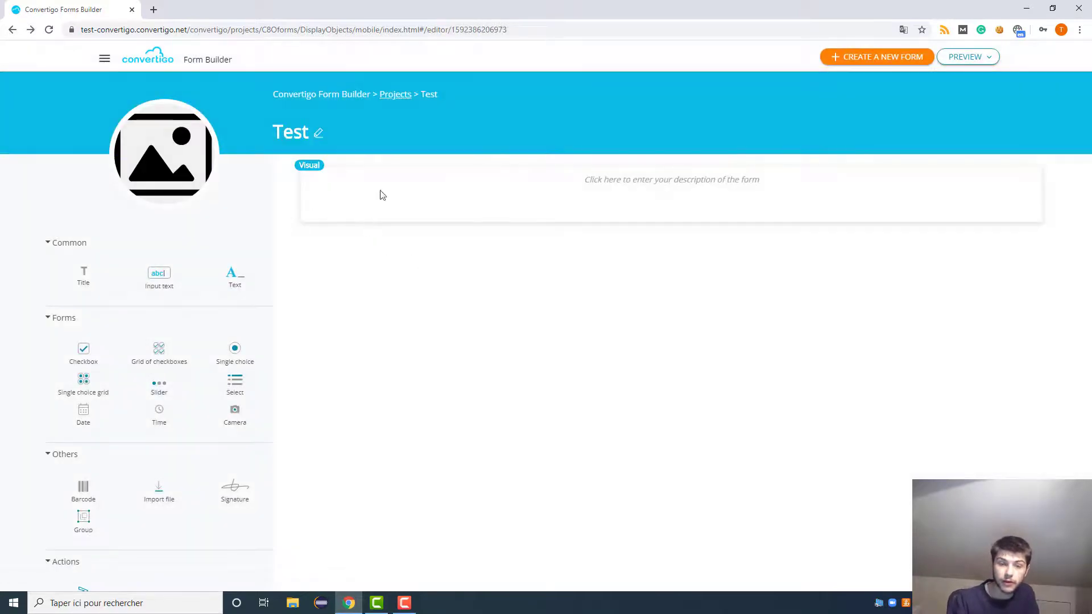
click(104, 59)
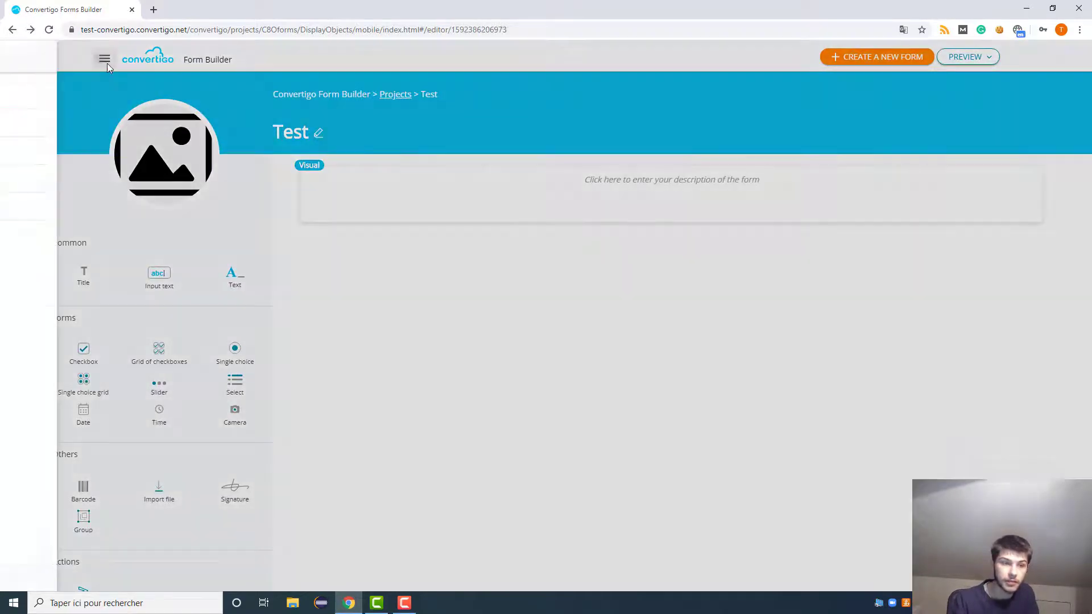
click(128, 96)
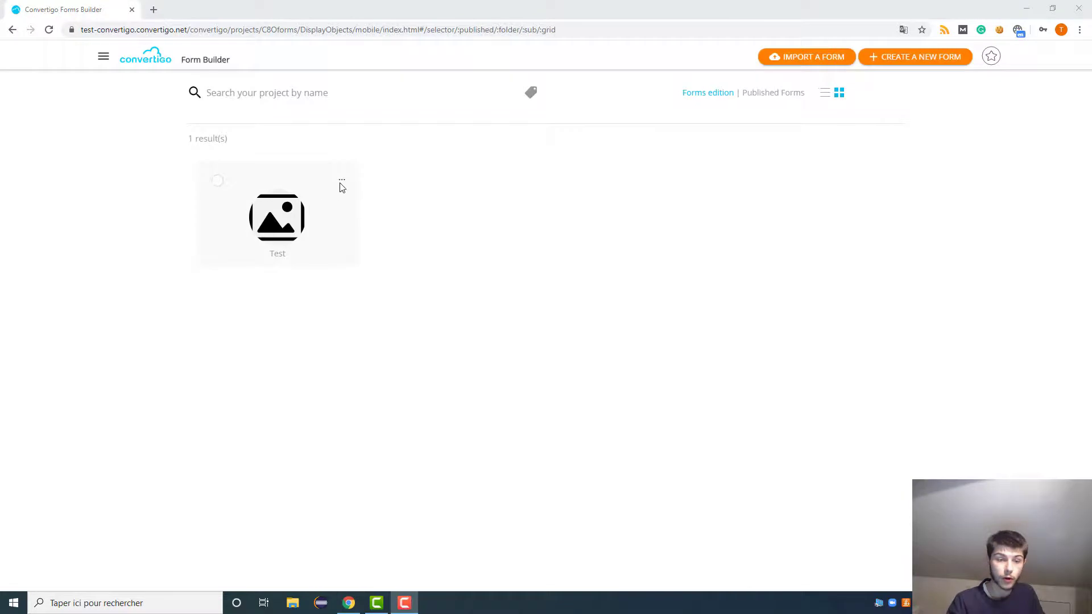
- Preview the Test form, return home, and dismiss the Test card's options menu
click(342, 181)
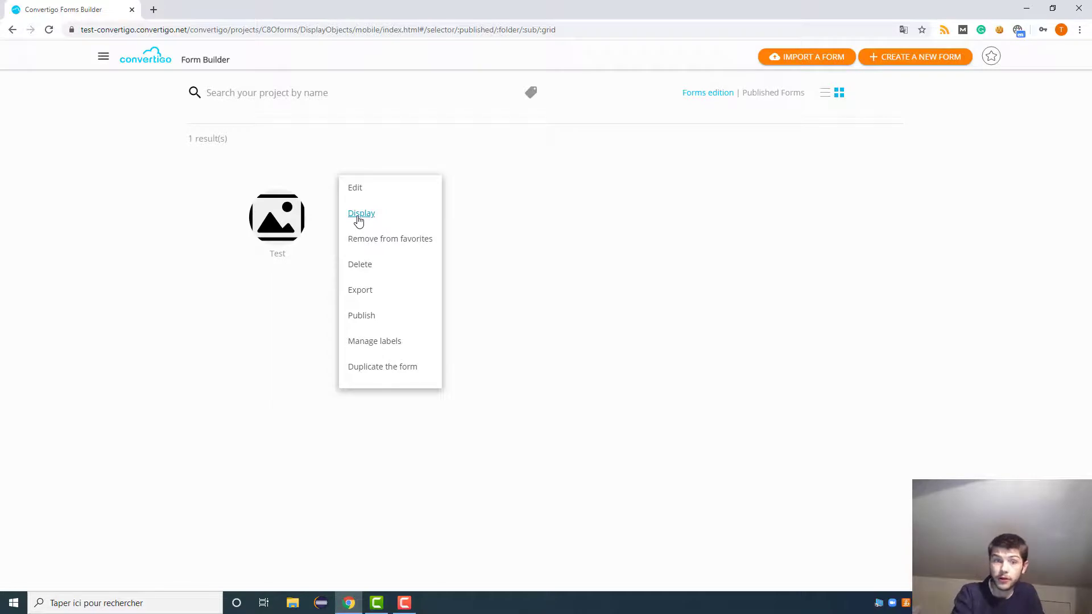
click(358, 219)
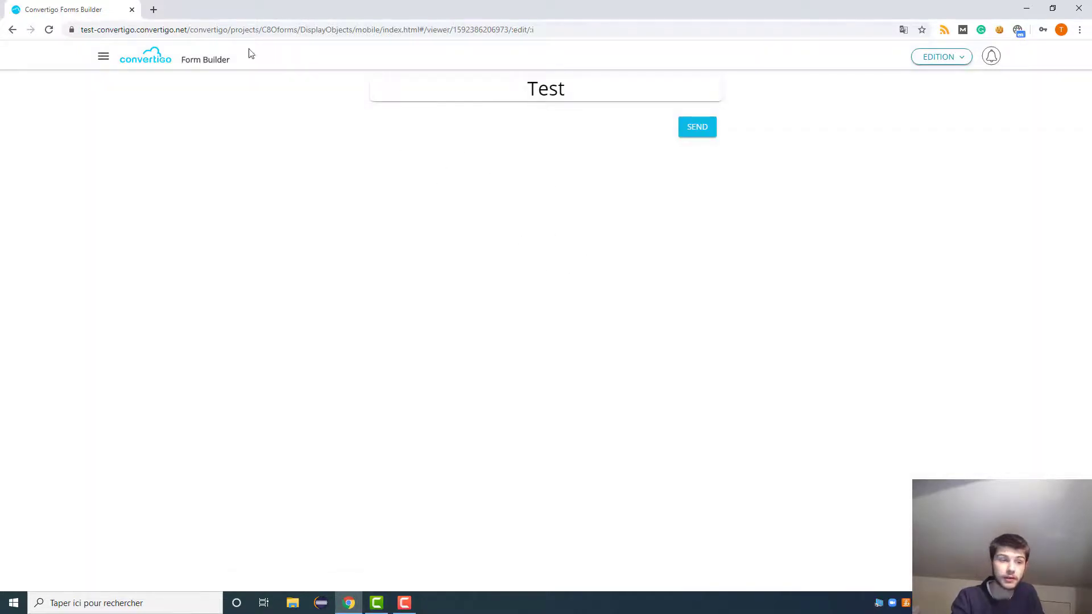
click(103, 56)
click(117, 95)
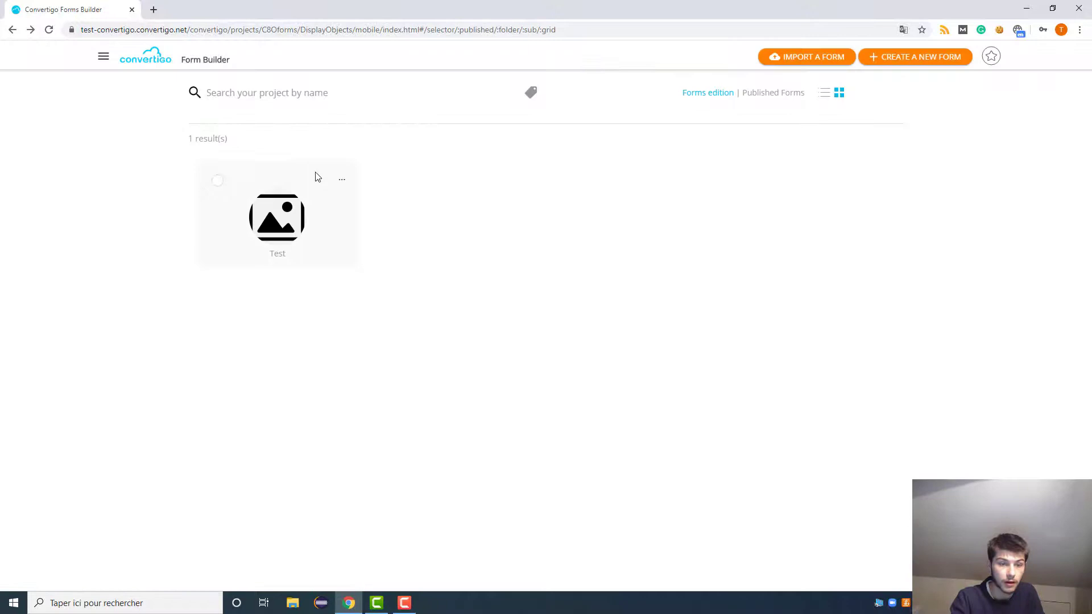
click(342, 179)
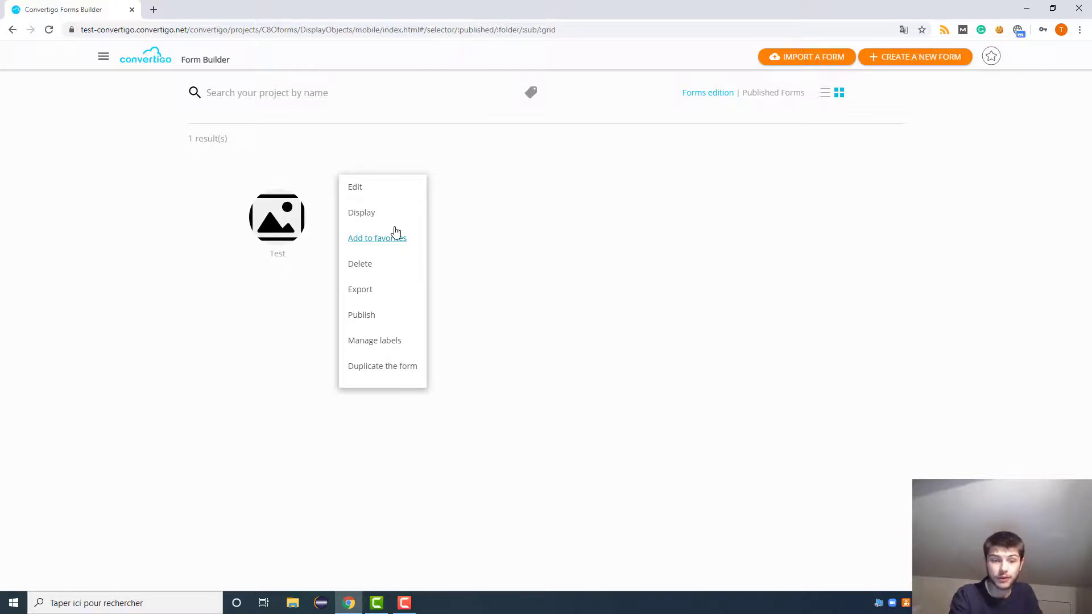
click(397, 230)
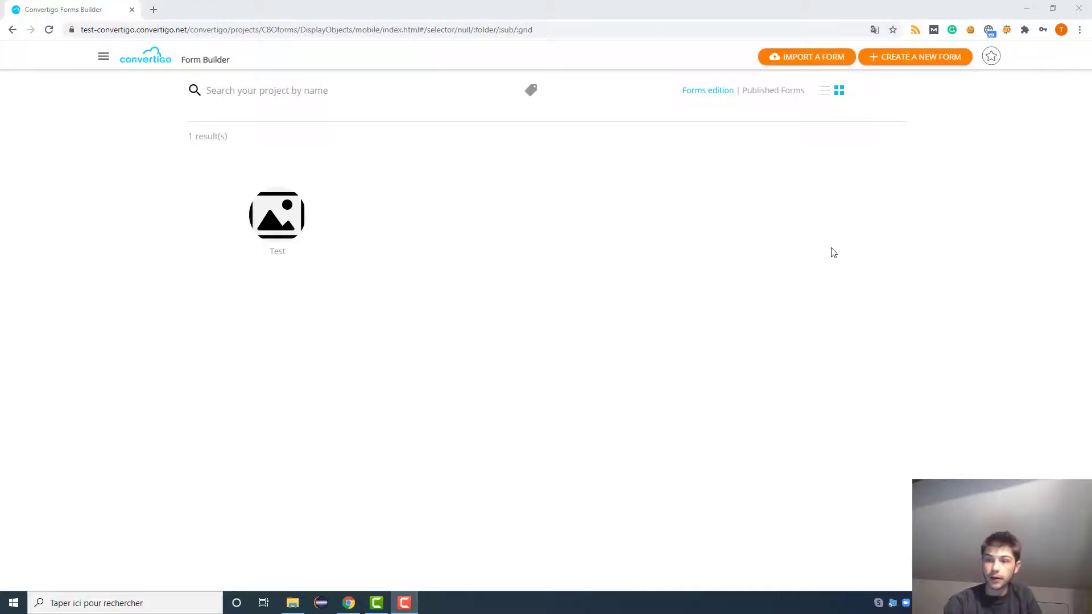
- Create a new form named from 'Test' (saved as Test2) and add Test2 to favorites
click(895, 59)
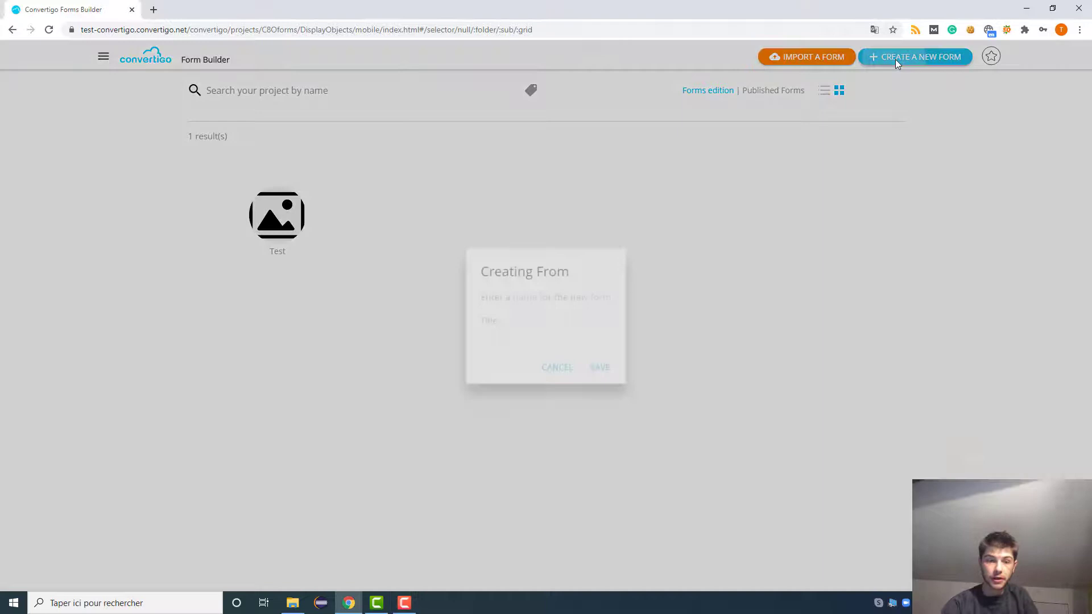
text(Test2)
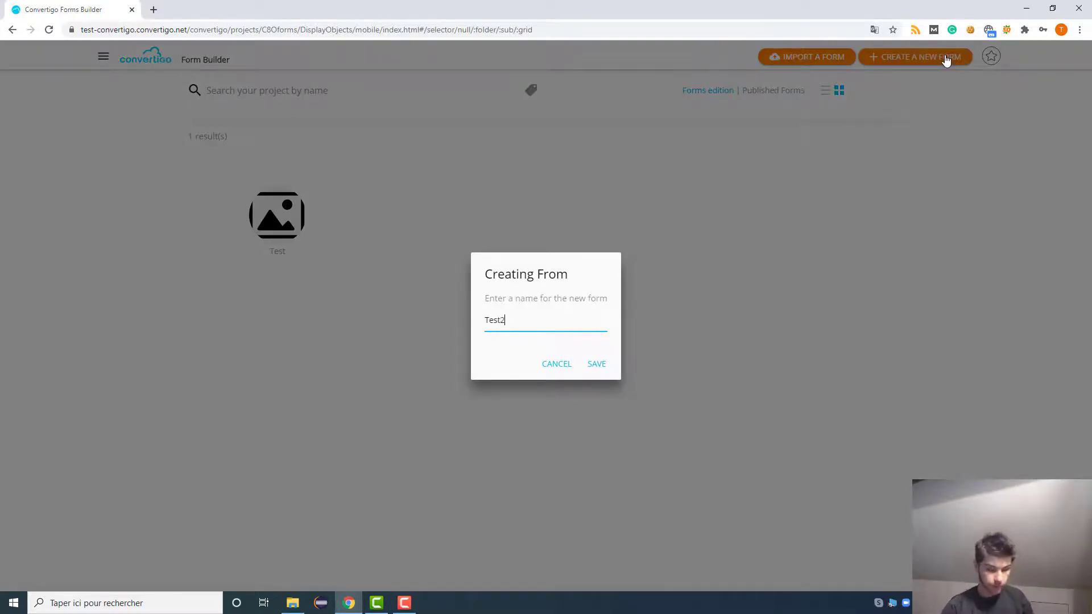
key(Return)
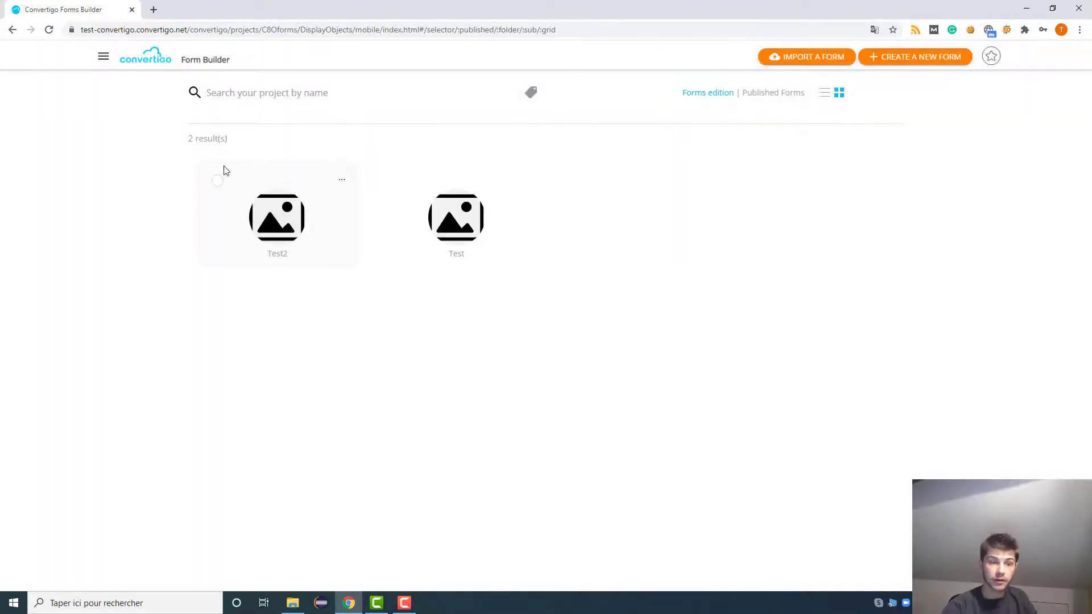
click(343, 186)
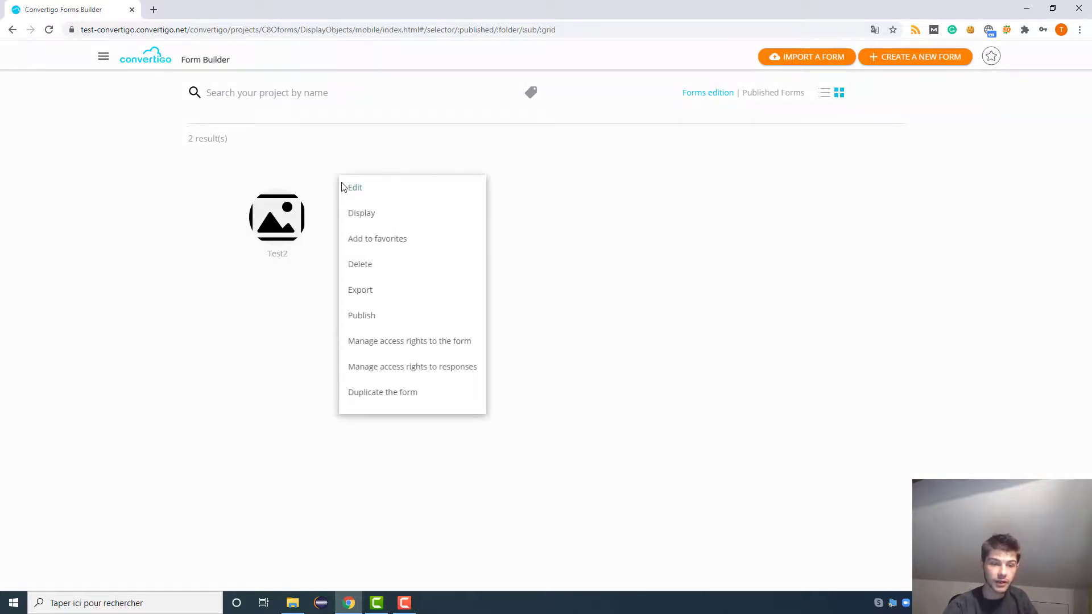
click(379, 245)
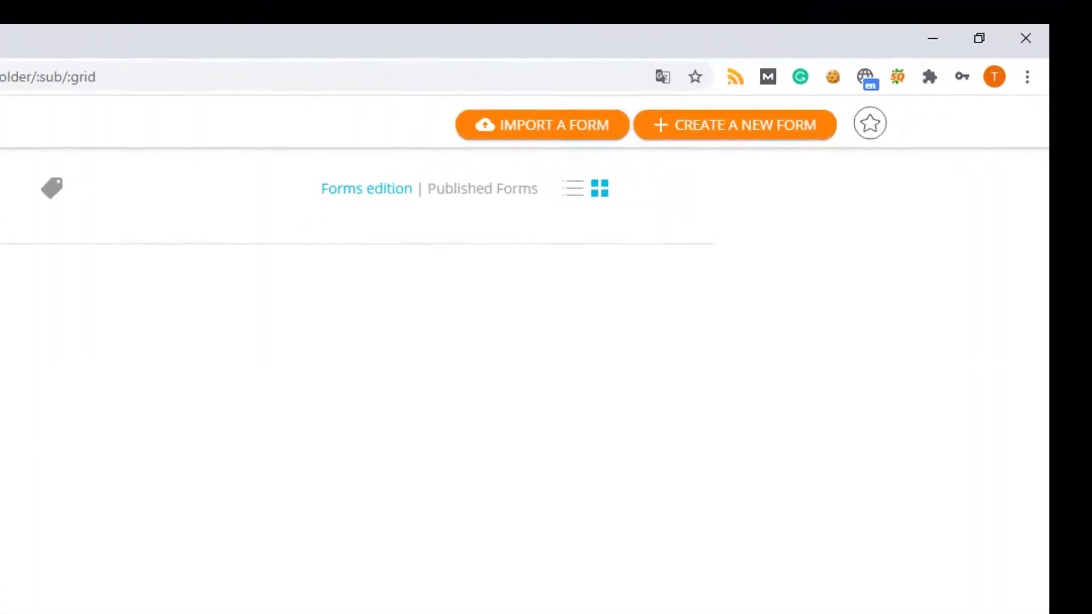
click(843, 151)
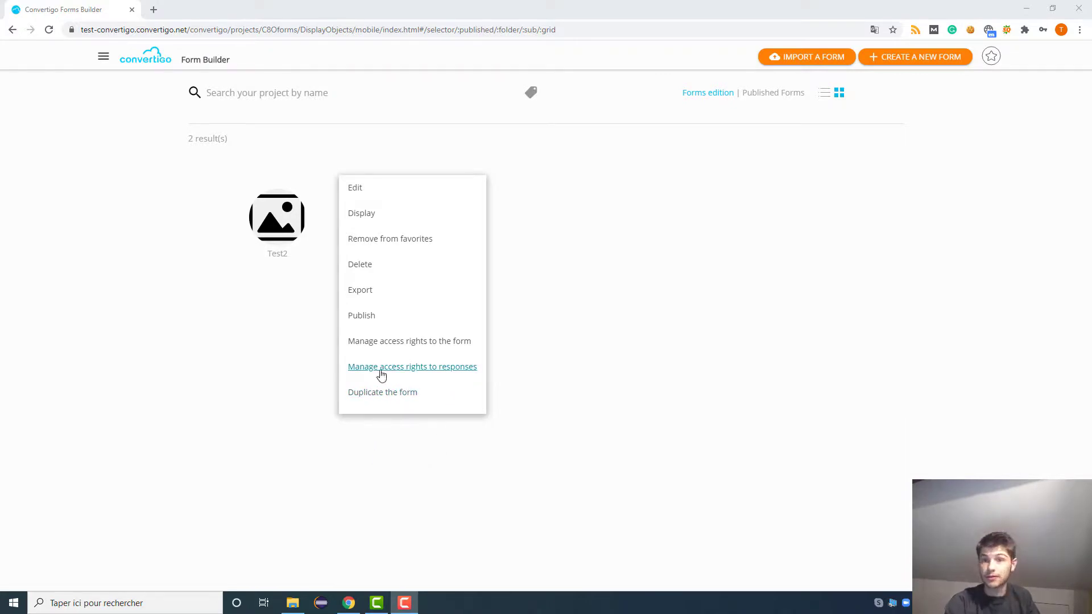
click(424, 393)
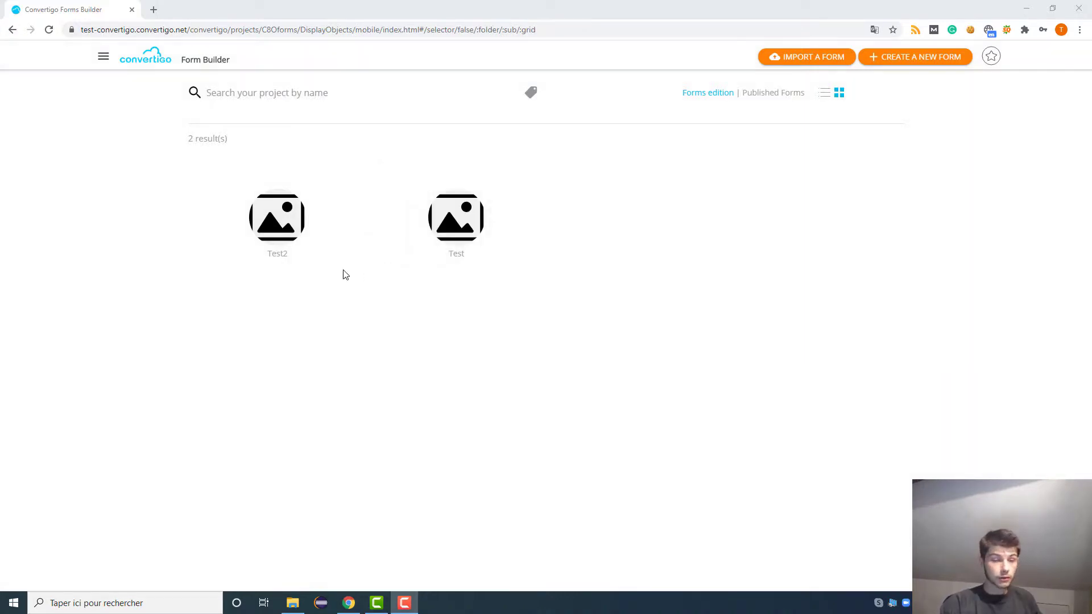
click(343, 183)
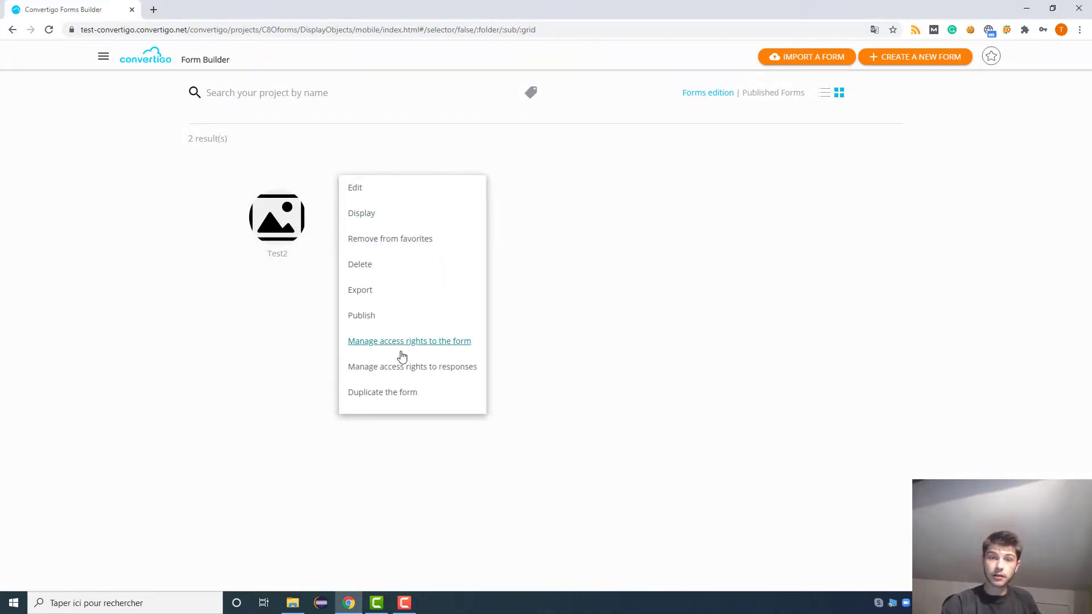
click(694, 318)
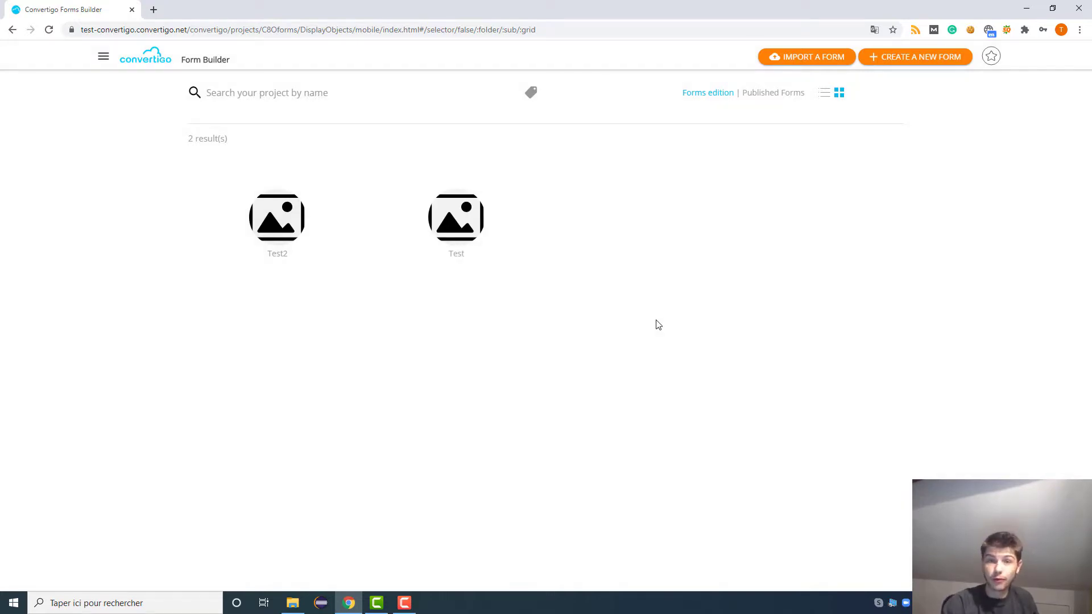
- Open the Test2 form in the form editor, showing its empty Page 1
click(104, 56)
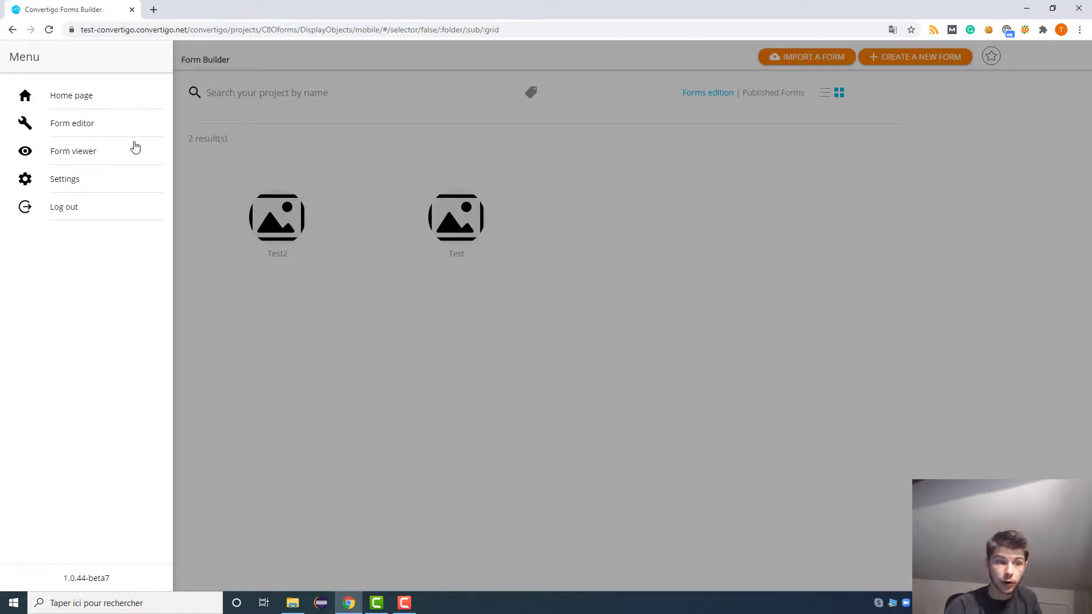
click(127, 129)
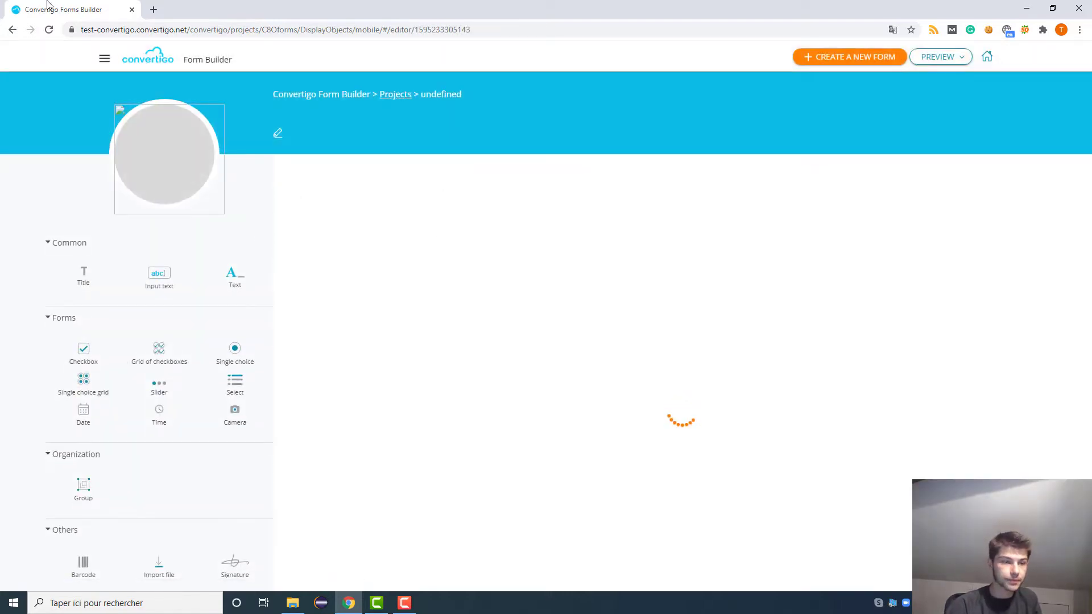
click(104, 60)
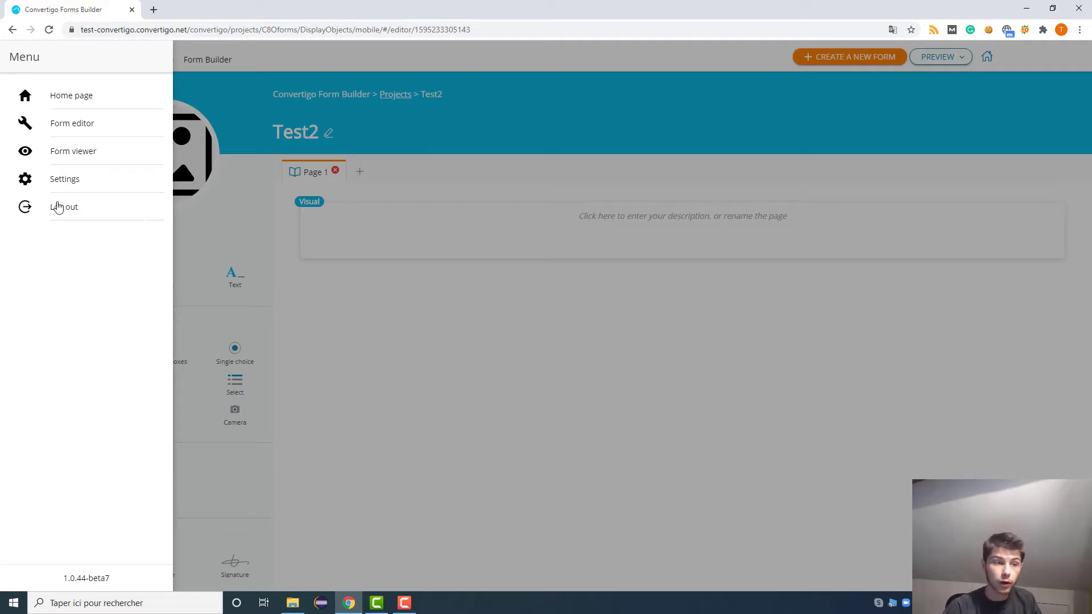
- Go to Settings and check the Language list, keeping English selected
click(63, 180)
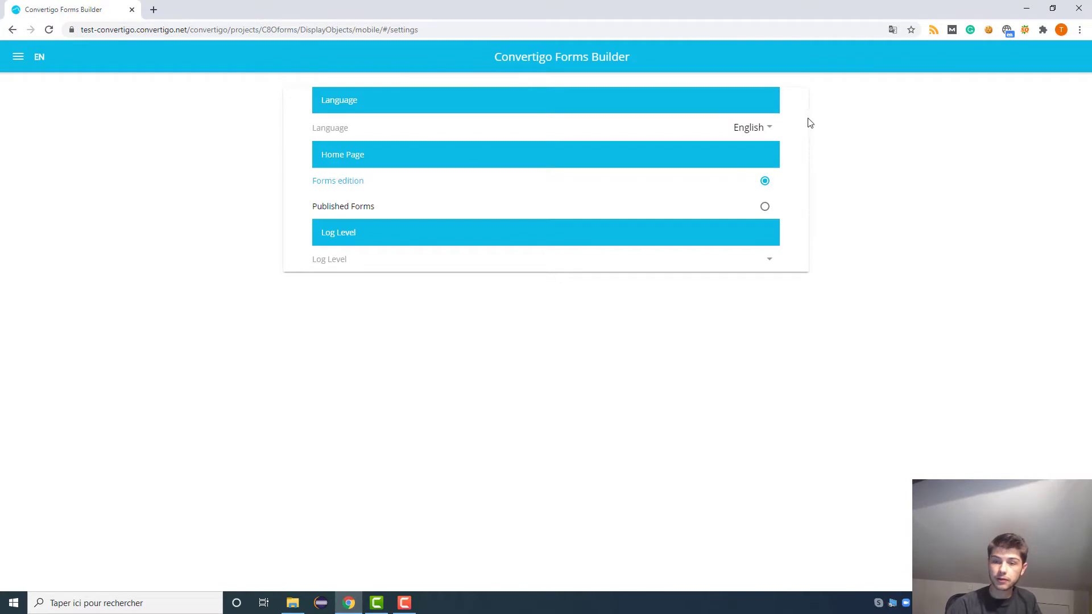
click(754, 127)
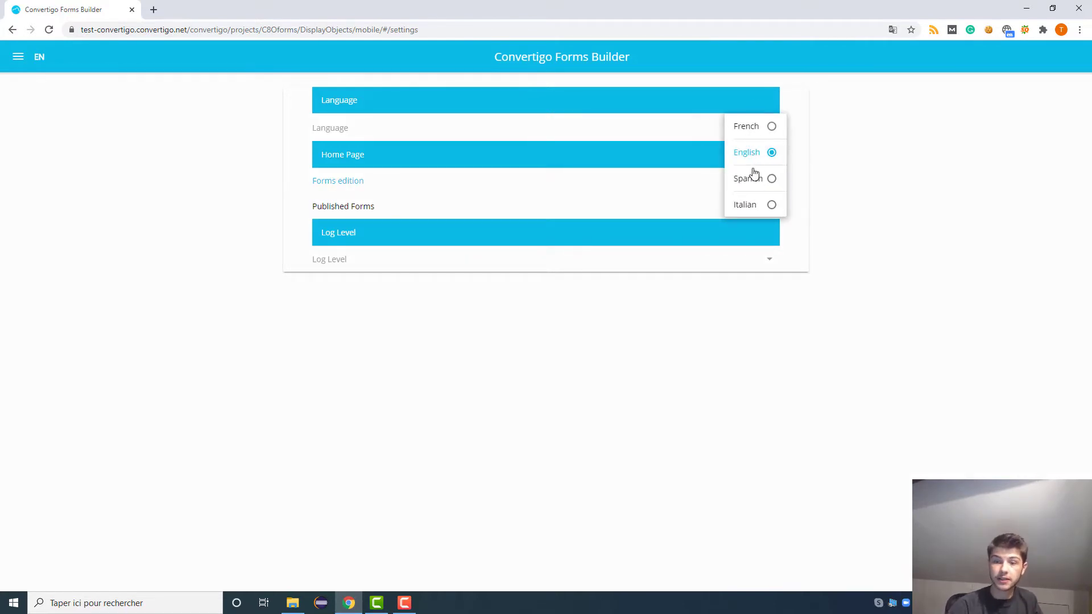
click(851, 236)
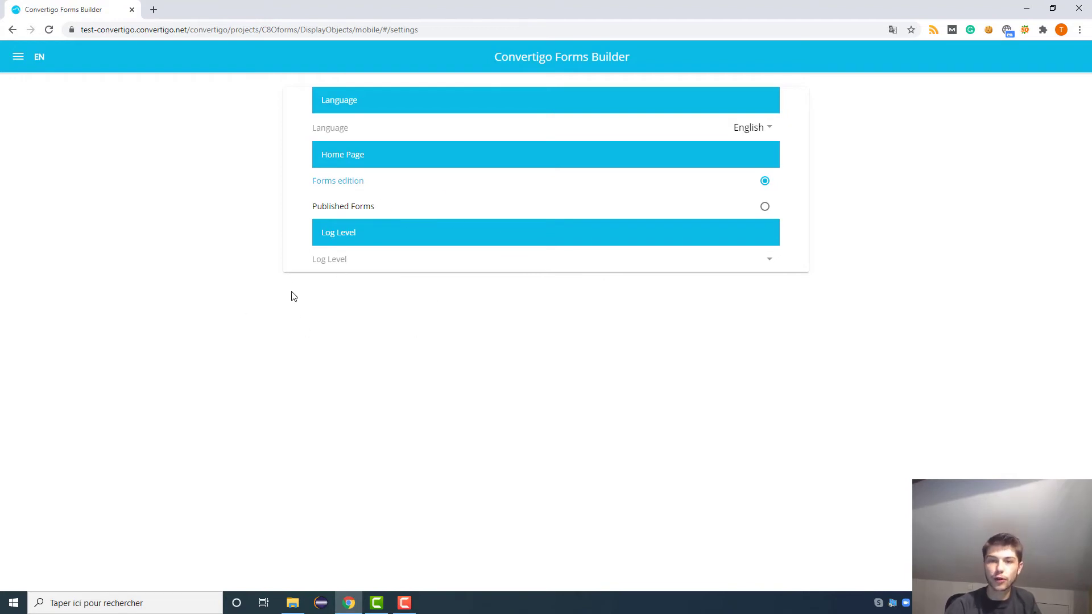
click(632, 189)
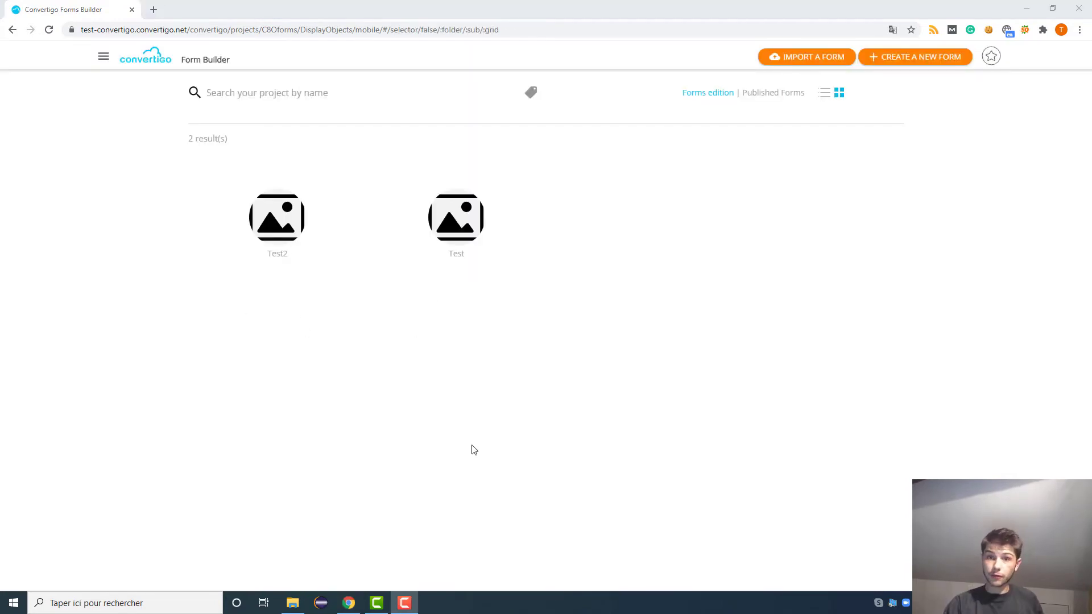